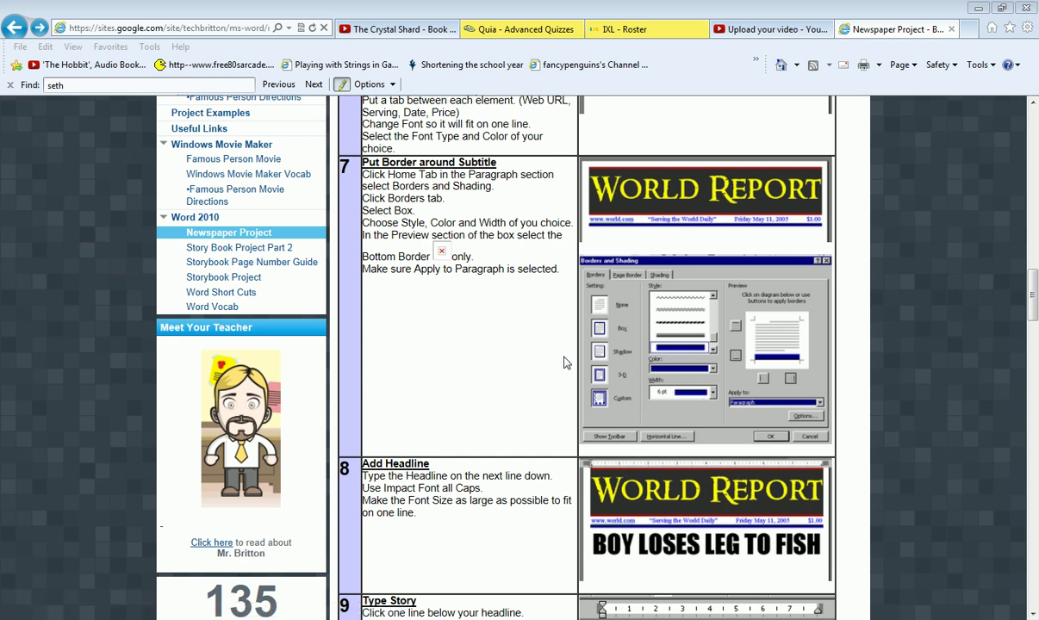
# Review the Newspaper Project instructions on adding the subtitle, its bottom border and the headline.
pyautogui.scroll(2, 1033, 297)
pyautogui.moveTo(1033, 297)
pyautogui.mouseDown()
pyautogui.moveTo(1033, 307)
pyautogui.moveTo(1033, 294)
pyautogui.mouseUp()
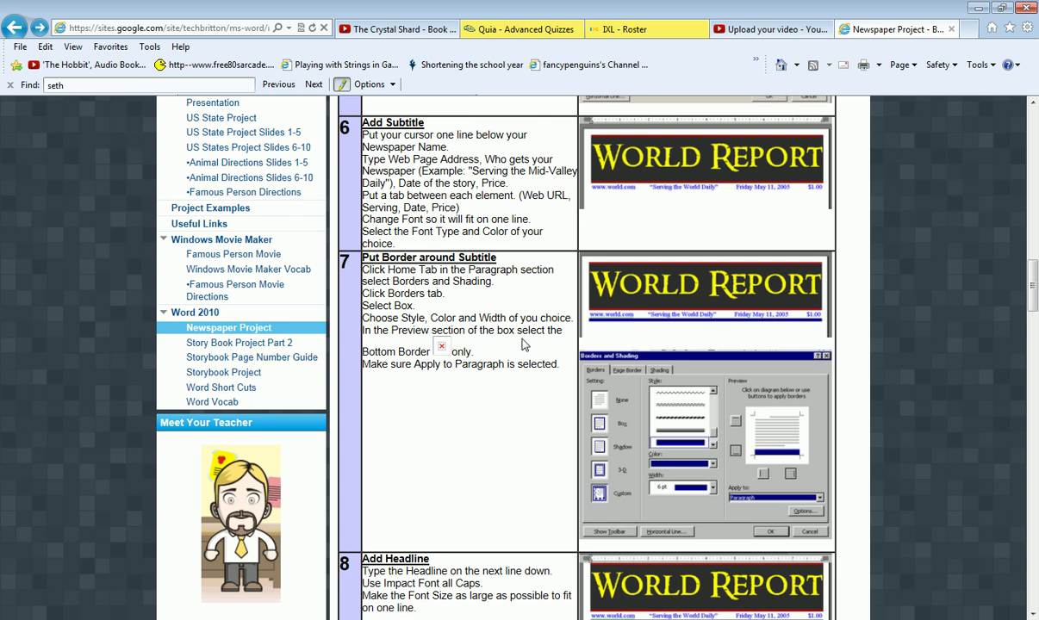
pyautogui.scroll(-3, 527, 336)
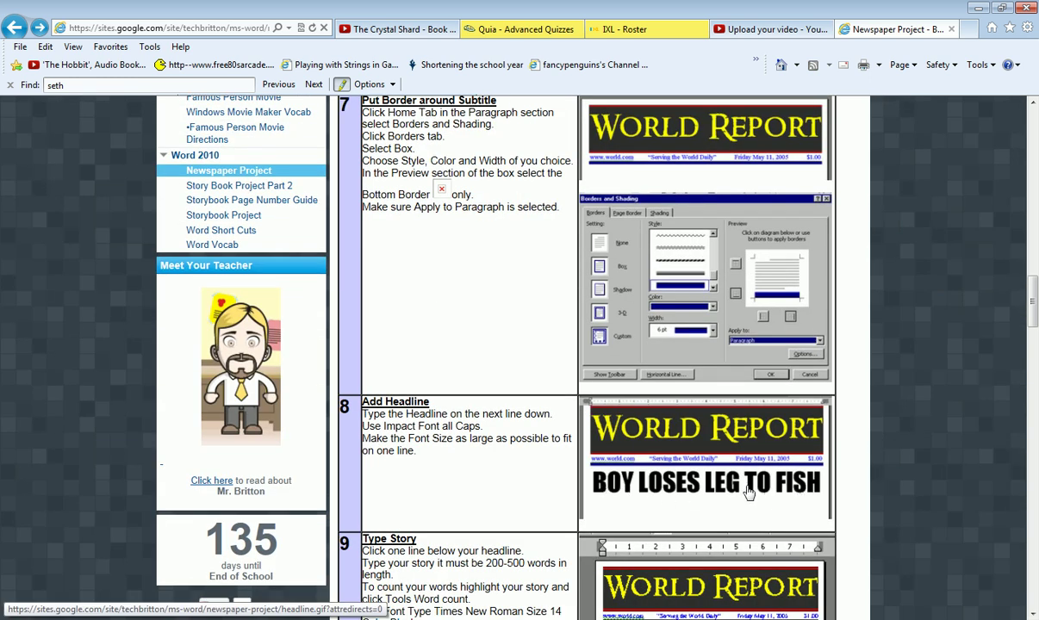
pyautogui.scroll(3, 642, 485)
pyautogui.scroll(-3, 609, 452)
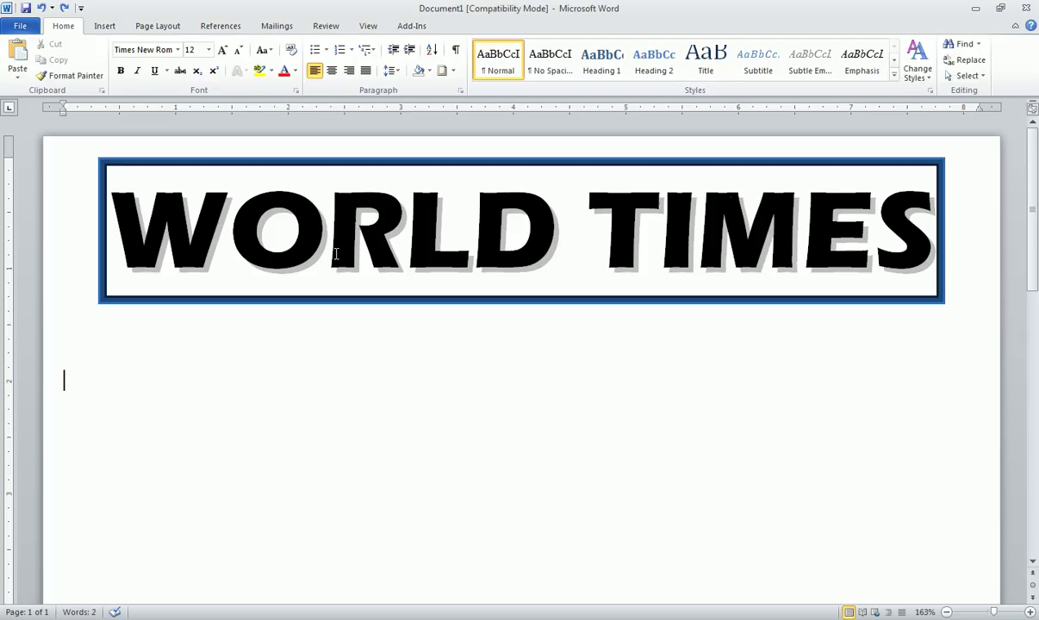
# In Word, enter "Worldtimes.com" and the tab-separated slogan “Serving the World Daily” on the line directly below the WORLD TIMES banner.
pyautogui.click(110, 303)
pyautogui.write('world')
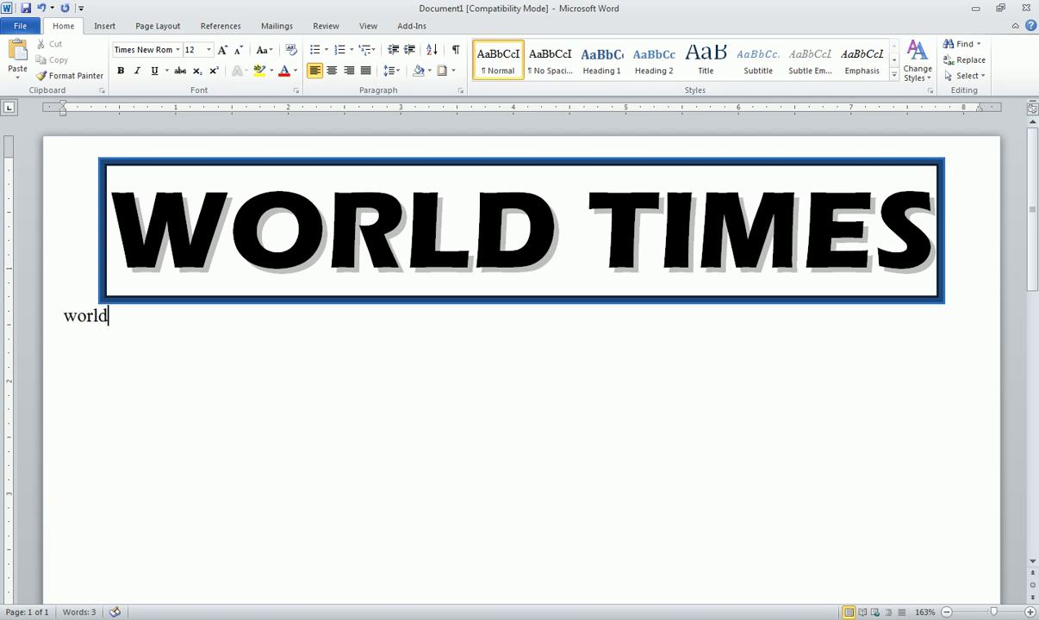
pyautogui.write('times.')
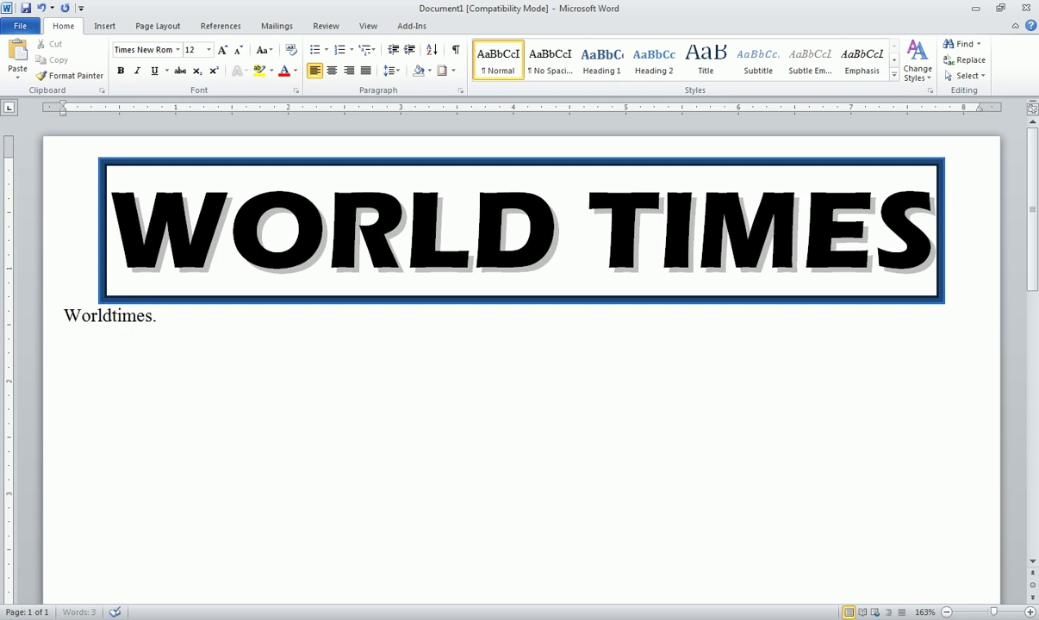
pyautogui.write('com')
pyautogui.press('Tab')
pyautogui.write('"')
pyautogui.write('Serving')
pyautogui.write(' the Worl')
pyautogui.write('d')
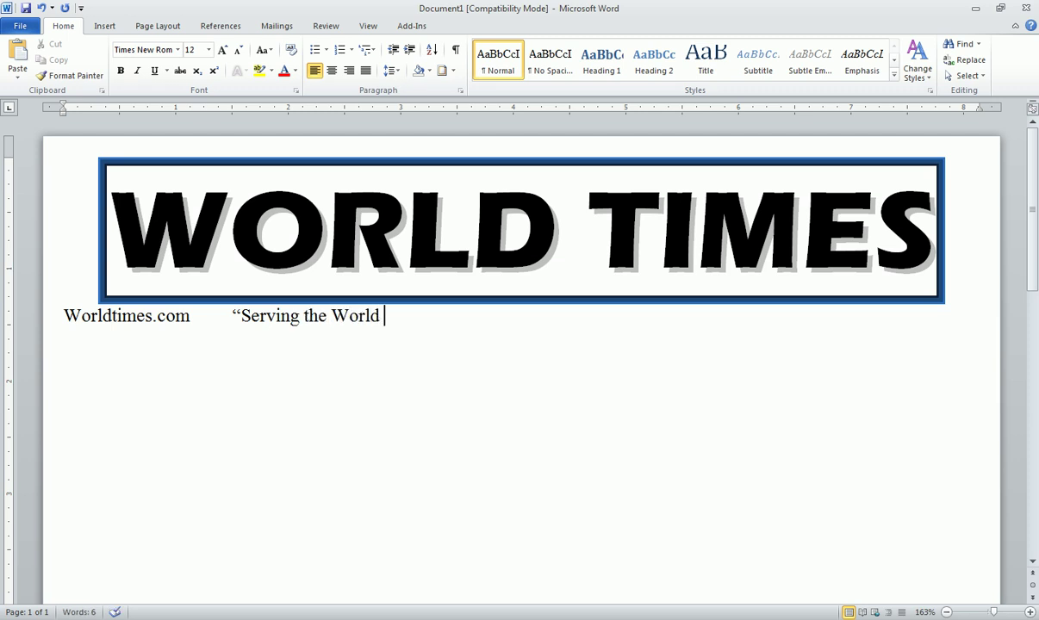
pyautogui.write(' Daily"')
# Add the date "Monday June 15th, 2013" and the price "$3.50" to the subtitle line, separated by tabs.
pyautogui.press('Tab')
pyautogui.write('Mond')
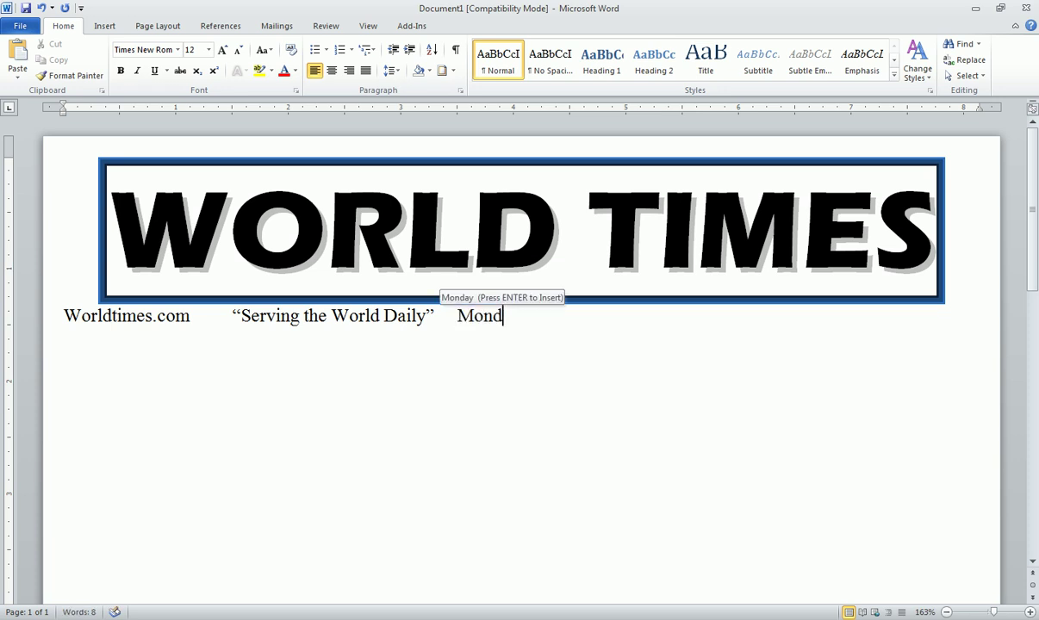
pyautogui.write('ay')
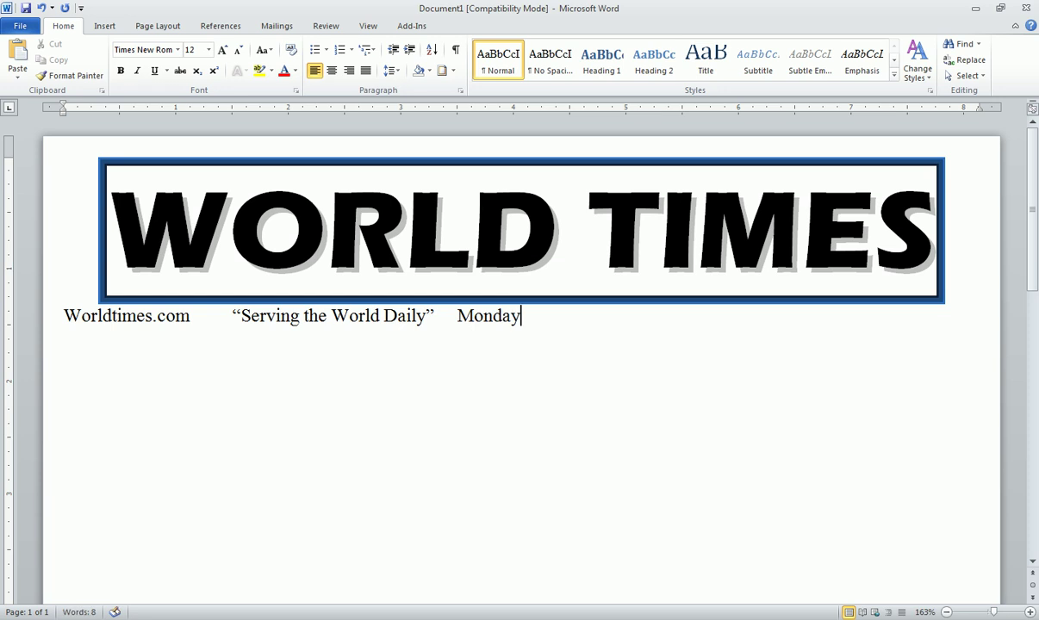
pyautogui.write(' June 15th,')
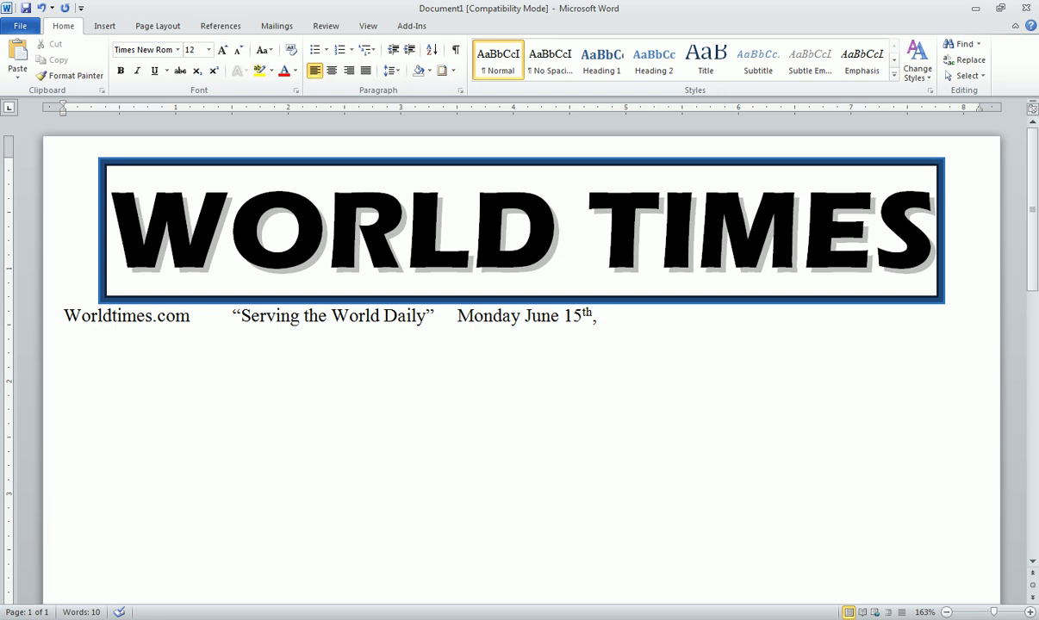
pyautogui.write('2013')
pyautogui.press('Tab')
pyautogui.write('$3.50')
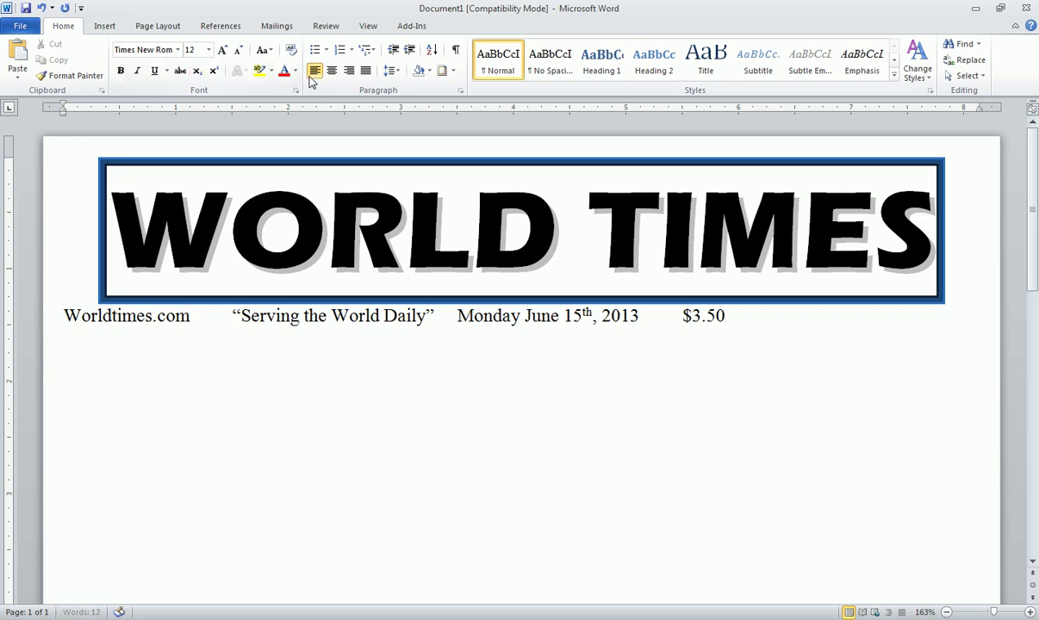
# Center the subtitle line and widen the gaps between its four elements with an extra tab each.
pyautogui.click(332, 72)
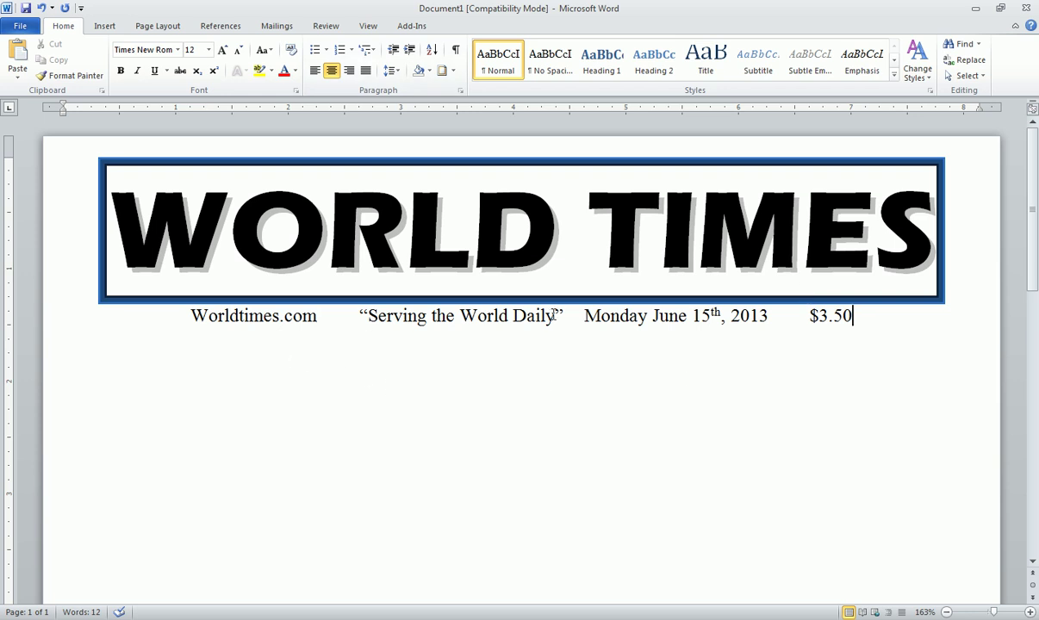
pyautogui.click(328, 313)
pyautogui.press('Tab')
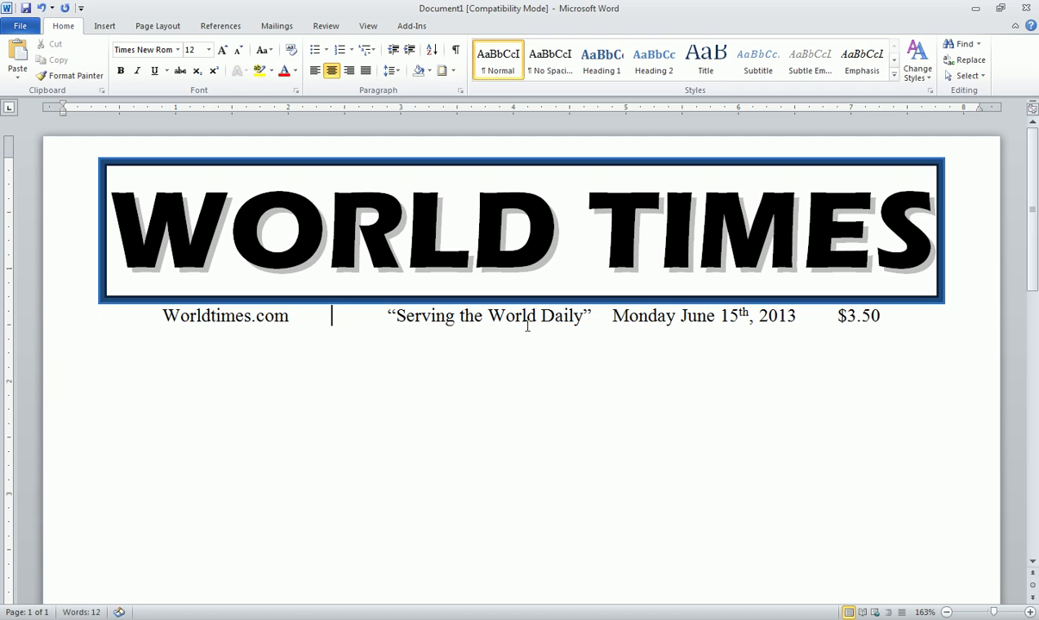
pyautogui.click(593, 316)
pyautogui.press('Tab')
pyautogui.click(798, 315)
pyautogui.press('Tab')
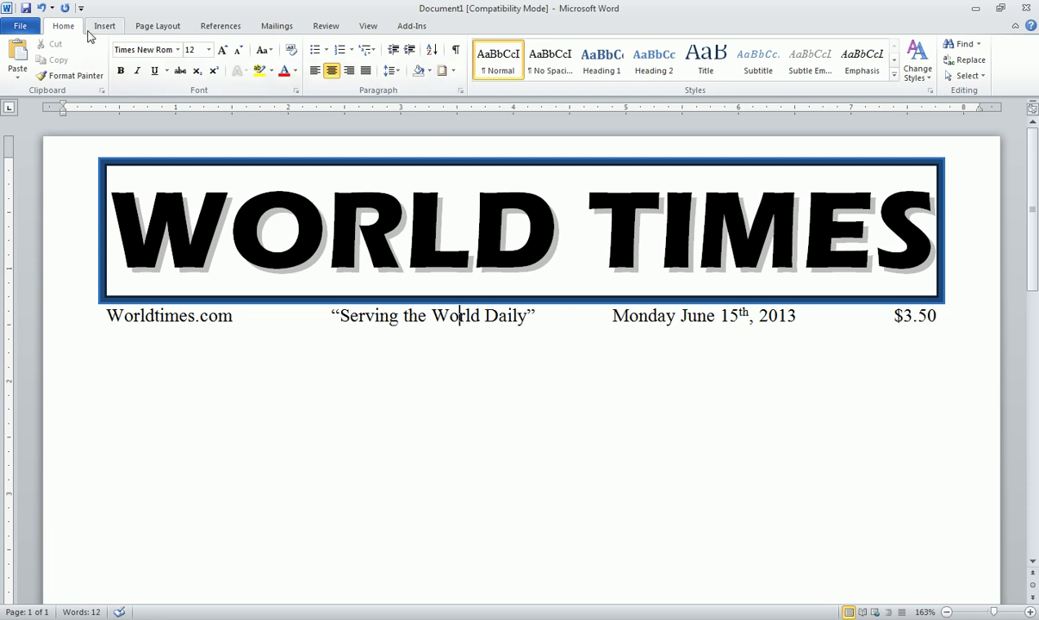
# Try a 3 pt blue box border around the subtitle paragraph and undo it.
pyautogui.click(455, 74)
pyautogui.click(482, 338)
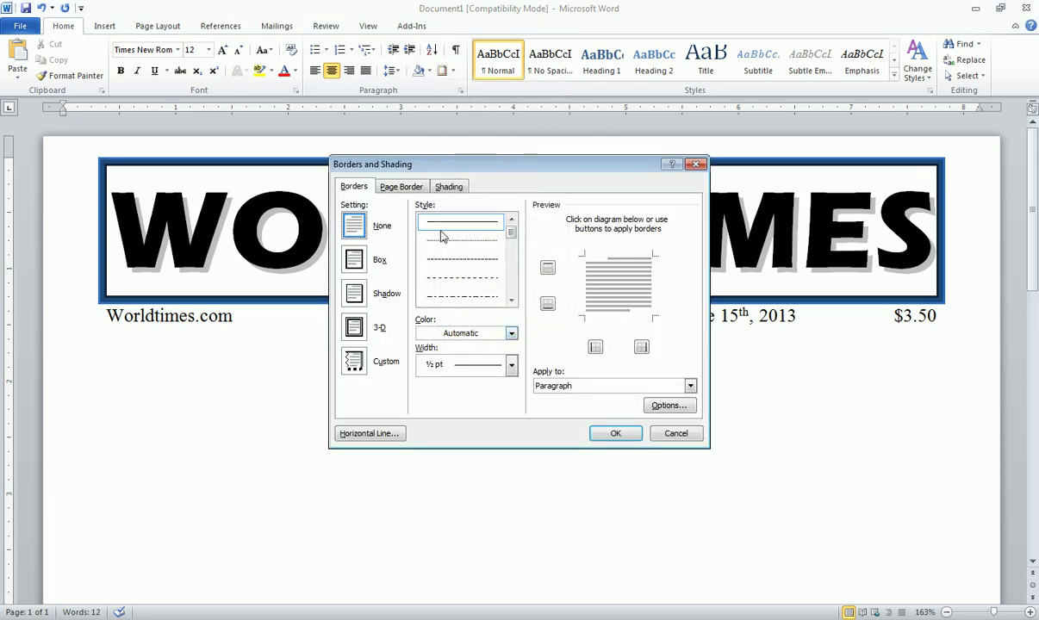
pyautogui.click(354, 260)
pyautogui.moveTo(510, 229); pyautogui.dragTo(512, 293)
pyautogui.click(439, 236)
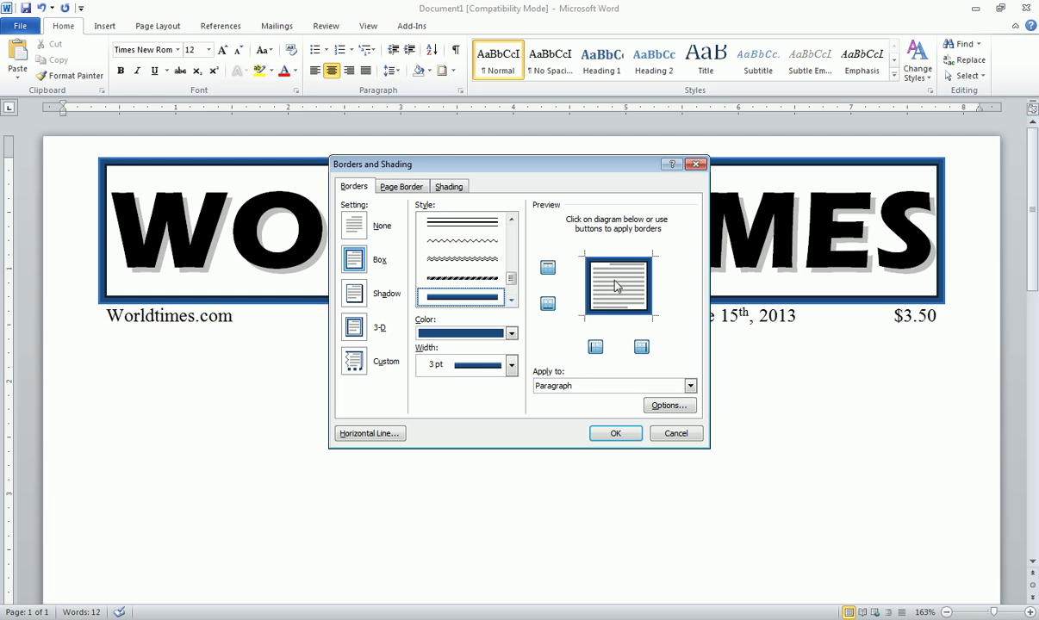
pyautogui.click(615, 433)
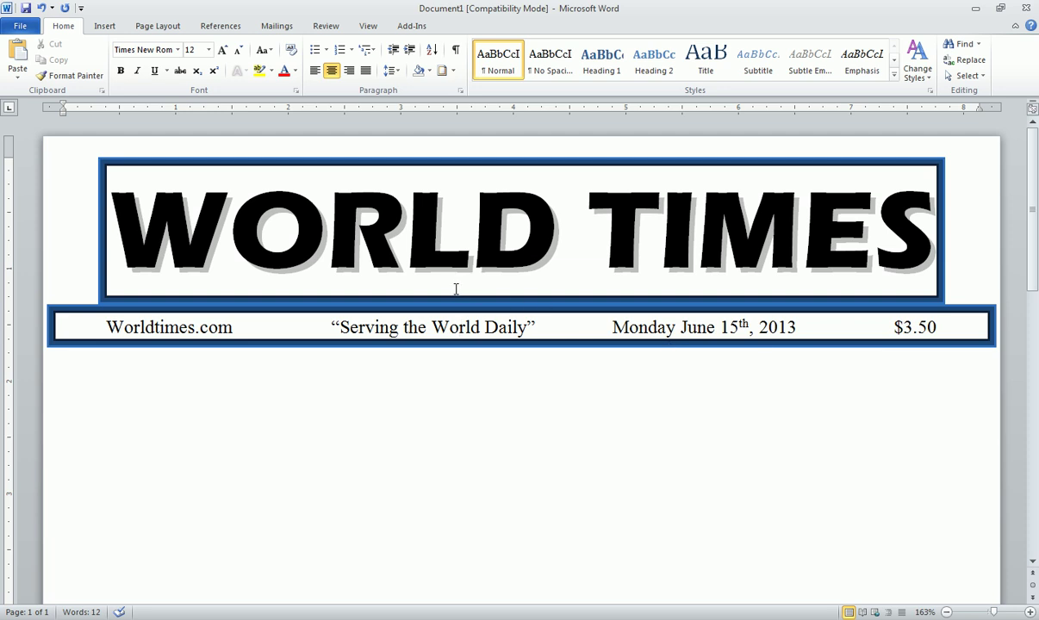
pyautogui.hotkey('ctrl', 'z')
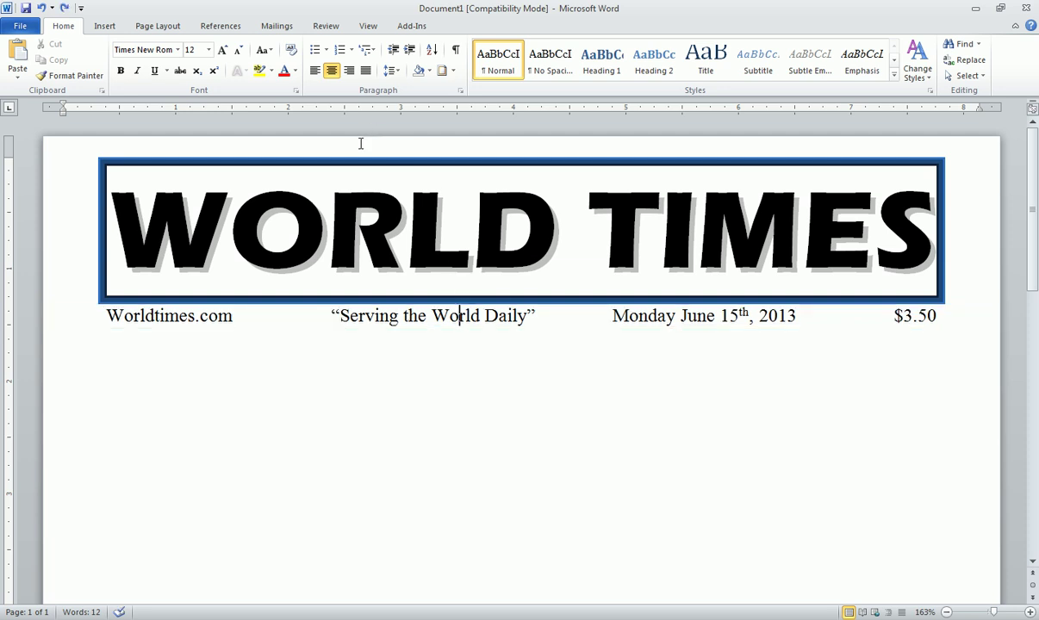
pyautogui.moveTo(107, 317); pyautogui.dragTo(870, 276)
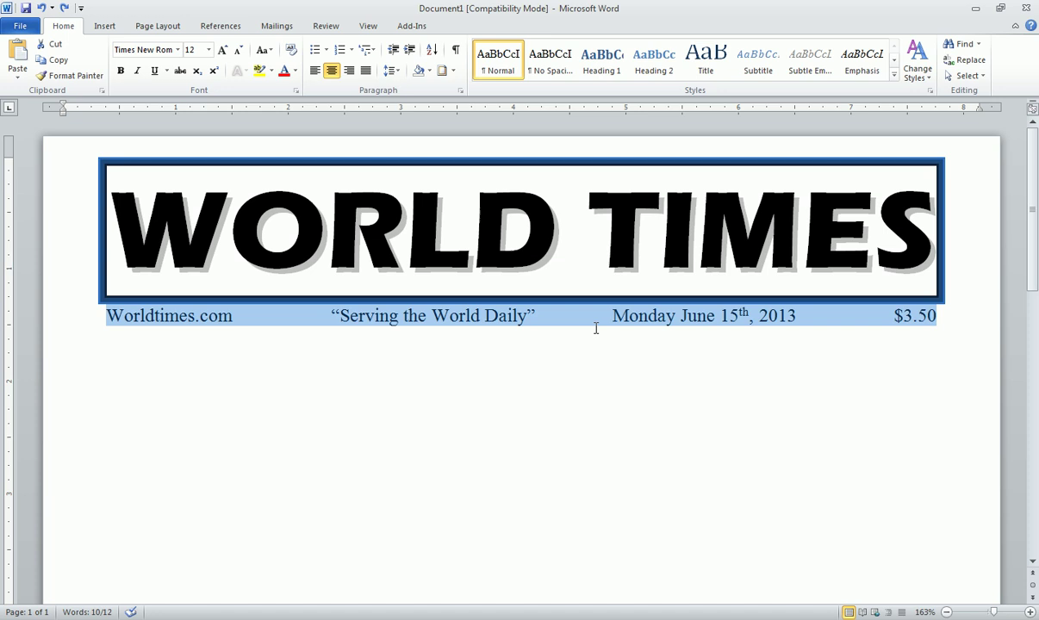
pyautogui.click(453, 73)
pyautogui.click(482, 338)
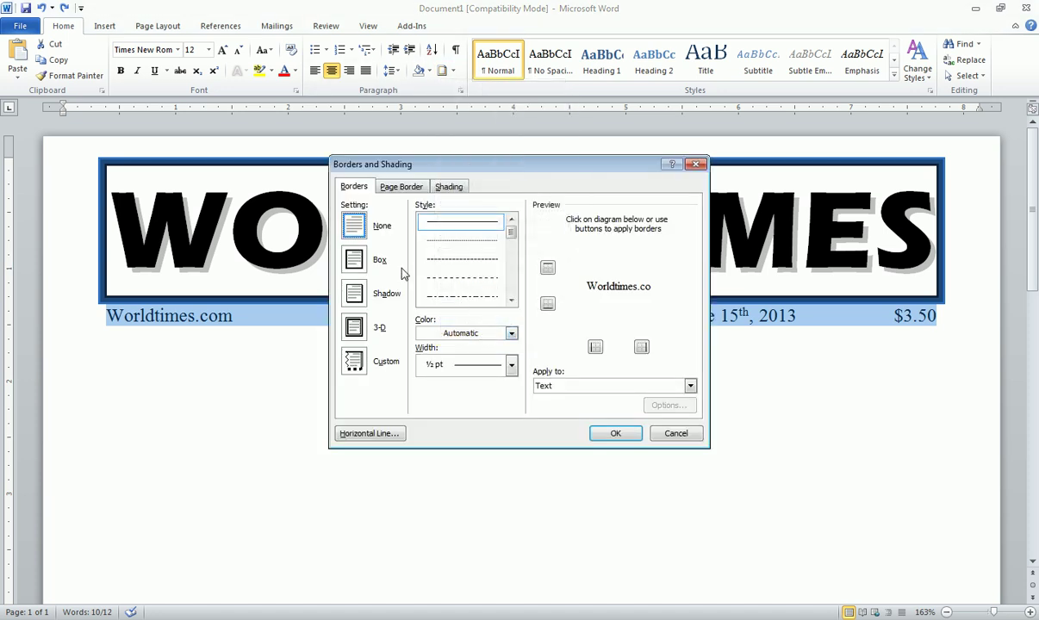
pyautogui.click(353, 259)
pyautogui.moveTo(514, 234); pyautogui.dragTo(512, 282)
pyautogui.click(481, 285)
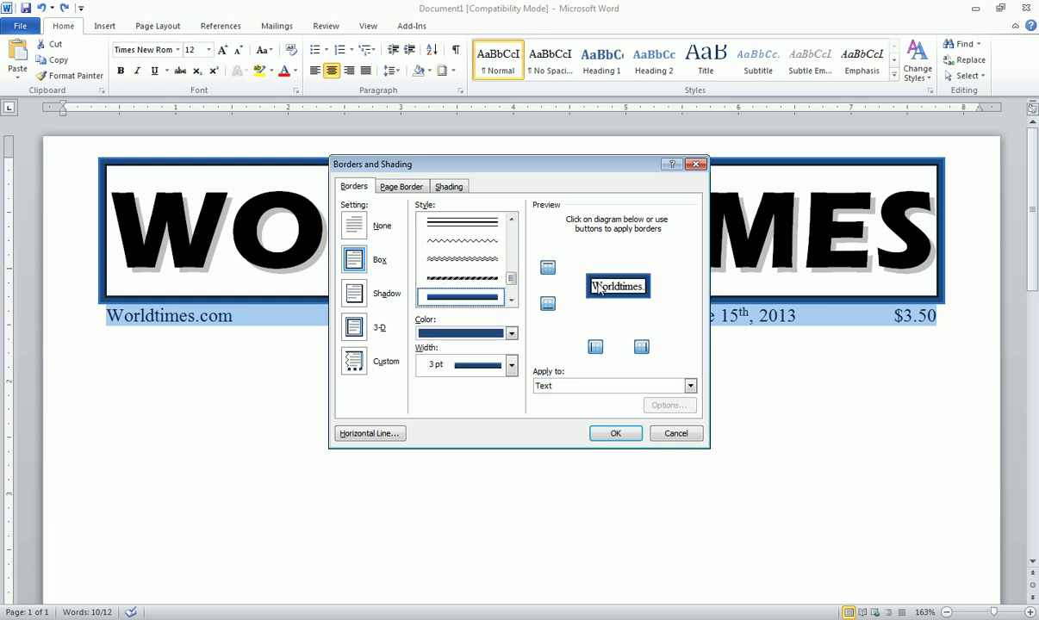
pyautogui.click(546, 268)
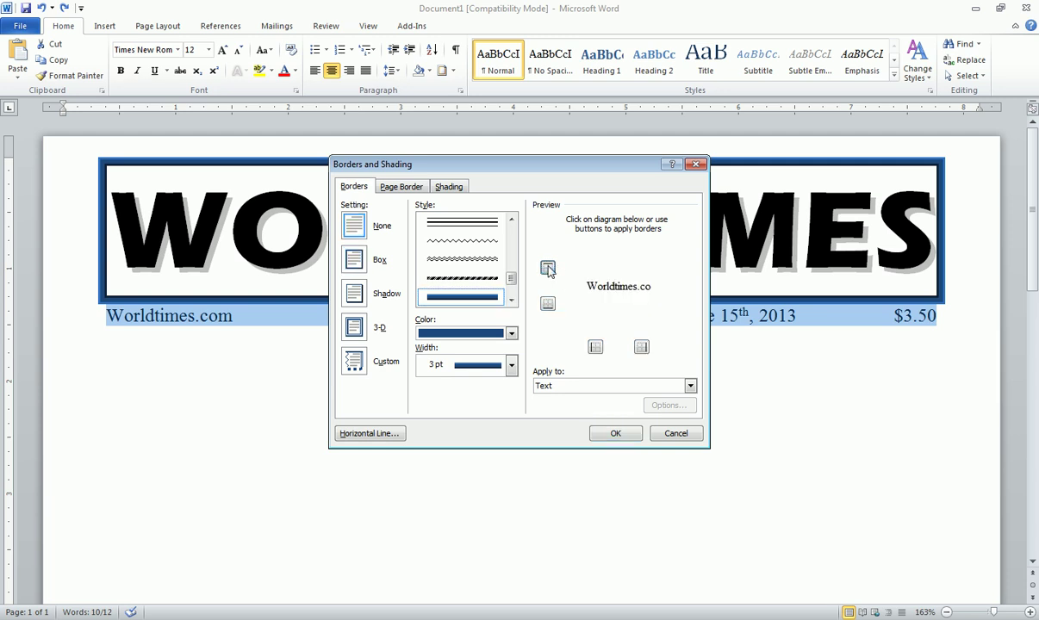
pyautogui.click(596, 349)
pyautogui.click(643, 348)
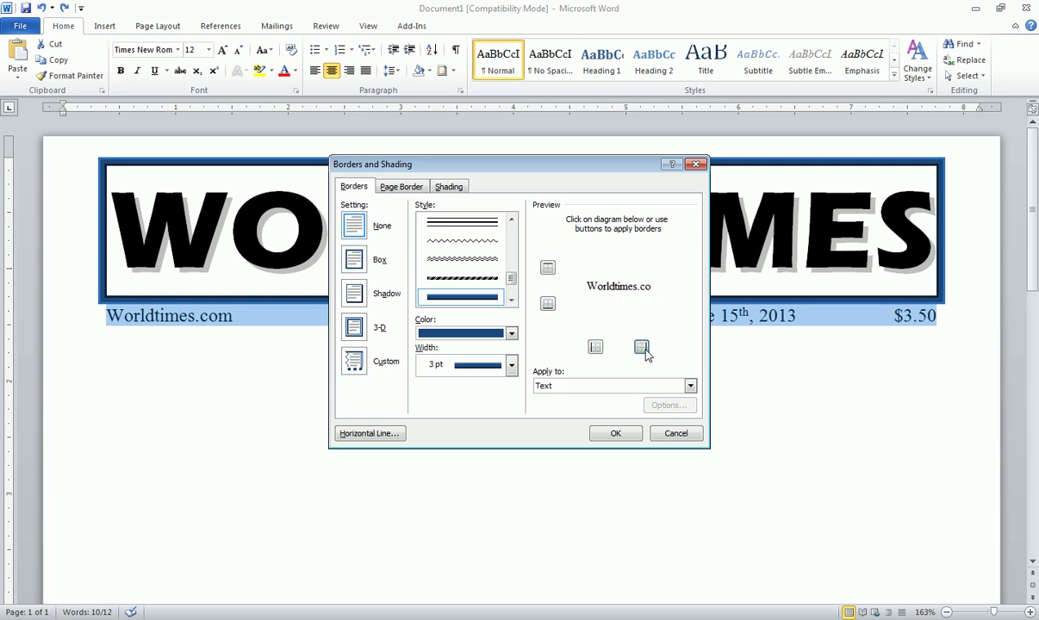
pyautogui.click(547, 305)
pyautogui.click(547, 306)
pyautogui.click(354, 363)
pyautogui.click(547, 306)
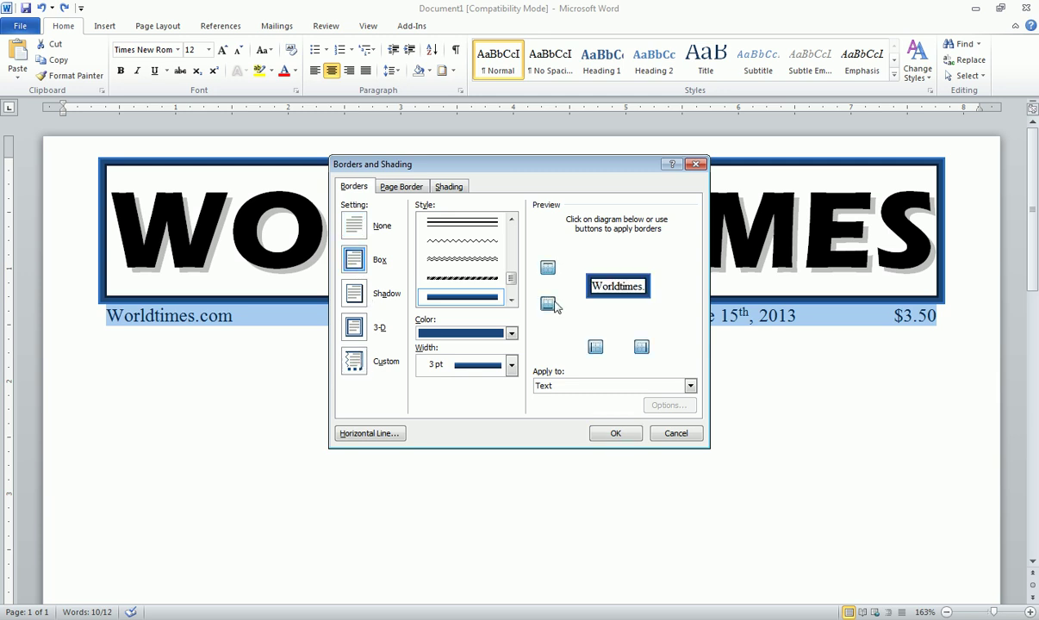
pyautogui.click(548, 304)
pyautogui.click(548, 304)
pyautogui.click(642, 347)
pyautogui.click(643, 348)
pyautogui.click(385, 431)
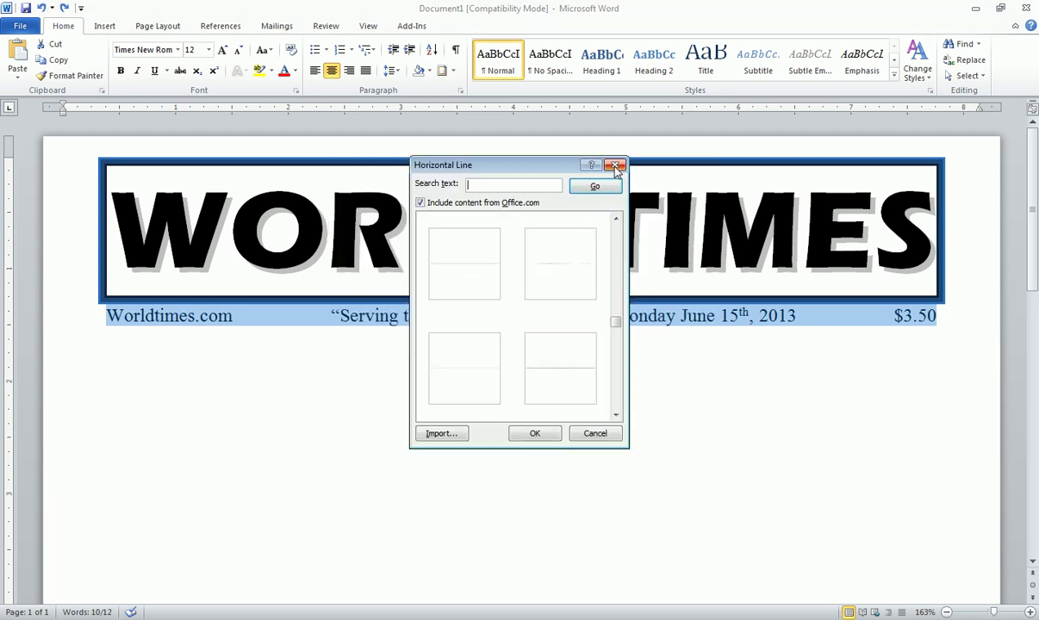
pyautogui.click(615, 166)
# Apply a 3 pt blue border in the thick banded style to the subtitle paragraph, on its bottom edge only.
pyautogui.click(449, 308)
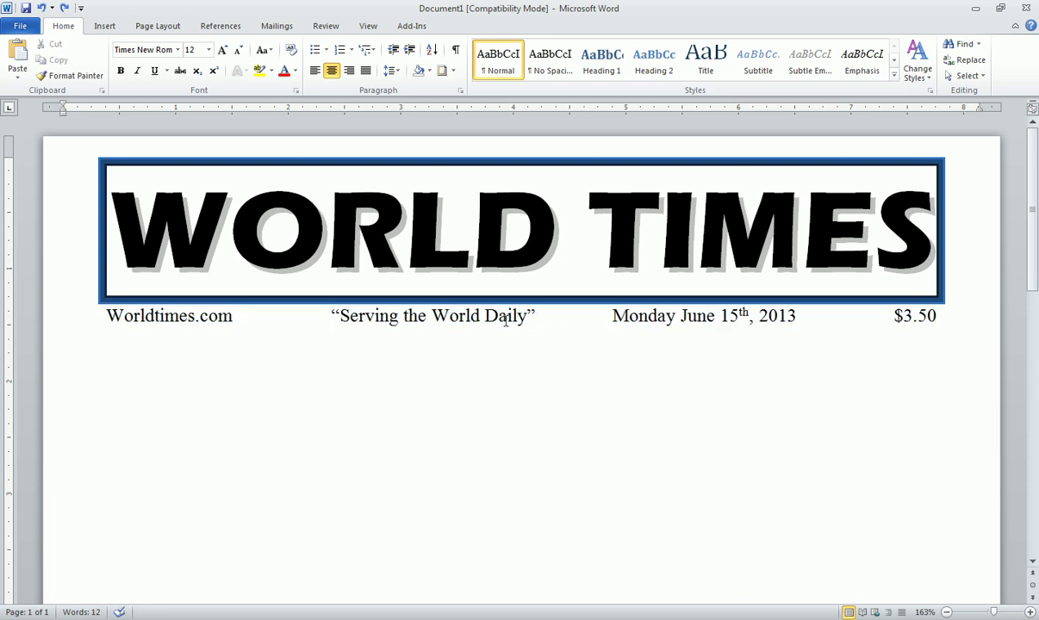
pyautogui.click(453, 70)
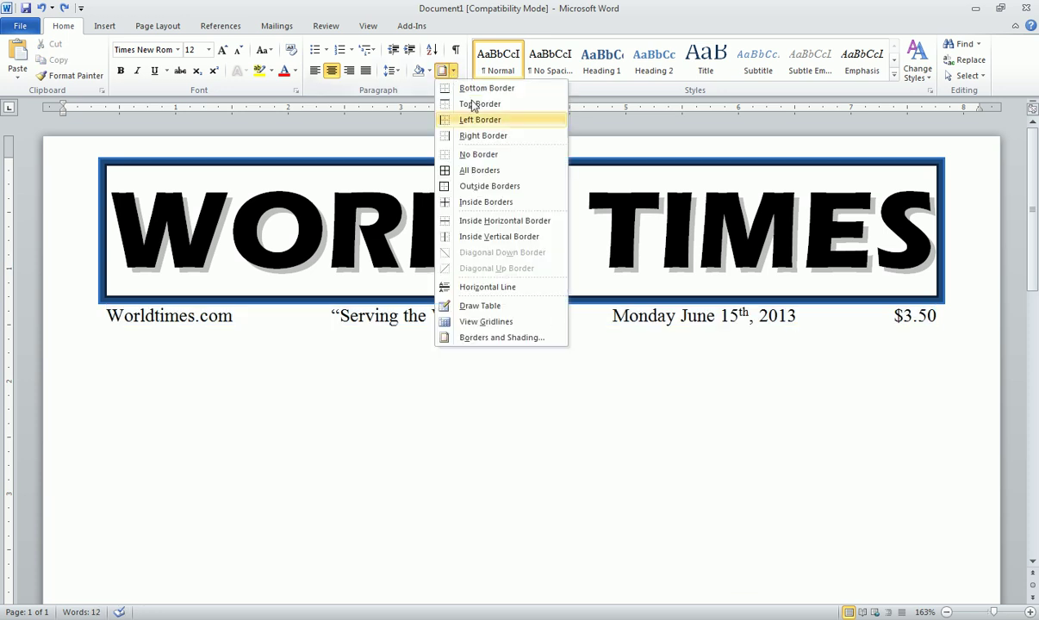
pyautogui.click(505, 338)
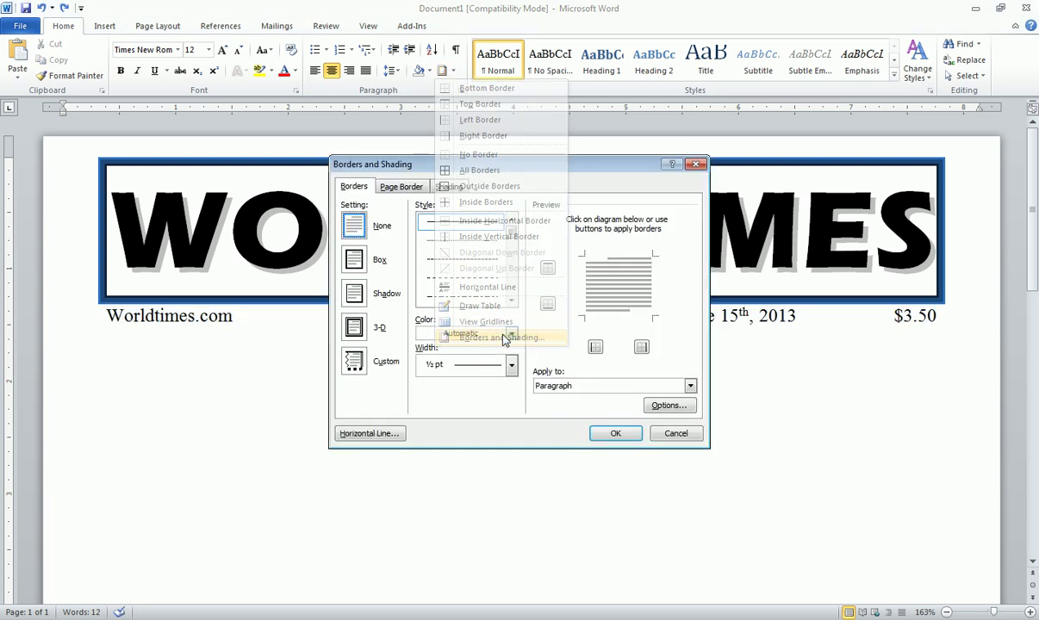
pyautogui.click(354, 258)
pyautogui.moveTo(512, 231); pyautogui.dragTo(512, 280)
pyautogui.click(462, 296)
pyautogui.click(588, 284)
pyautogui.click(652, 285)
pyautogui.click(628, 258)
pyautogui.click(616, 433)
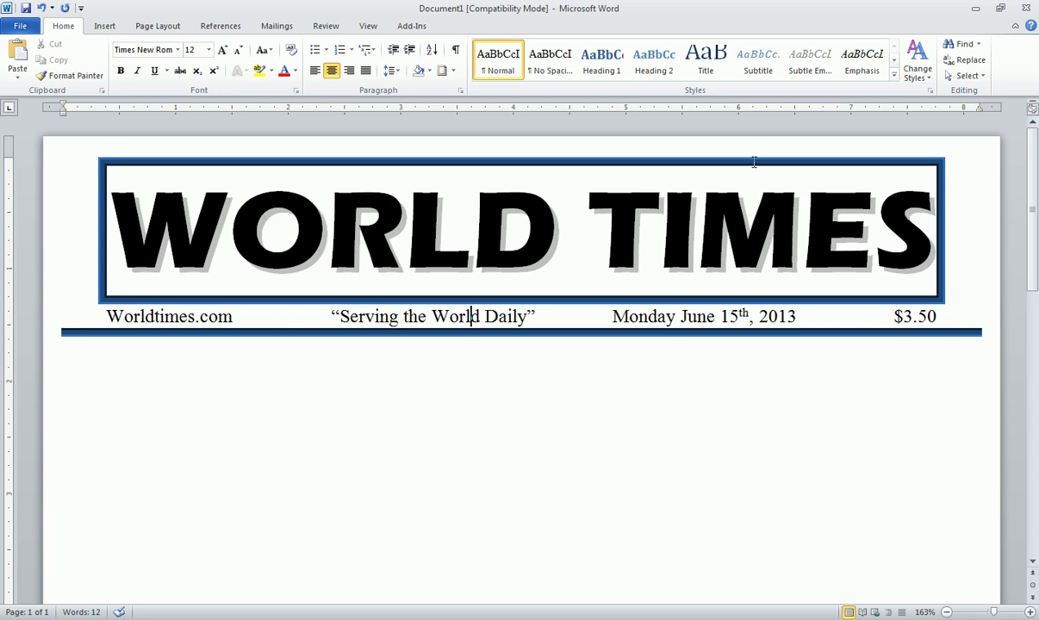
# Enter the headline "BOY ATTACKED BY FISH" on the line below the subtitle border.
pyautogui.click(425, 359)
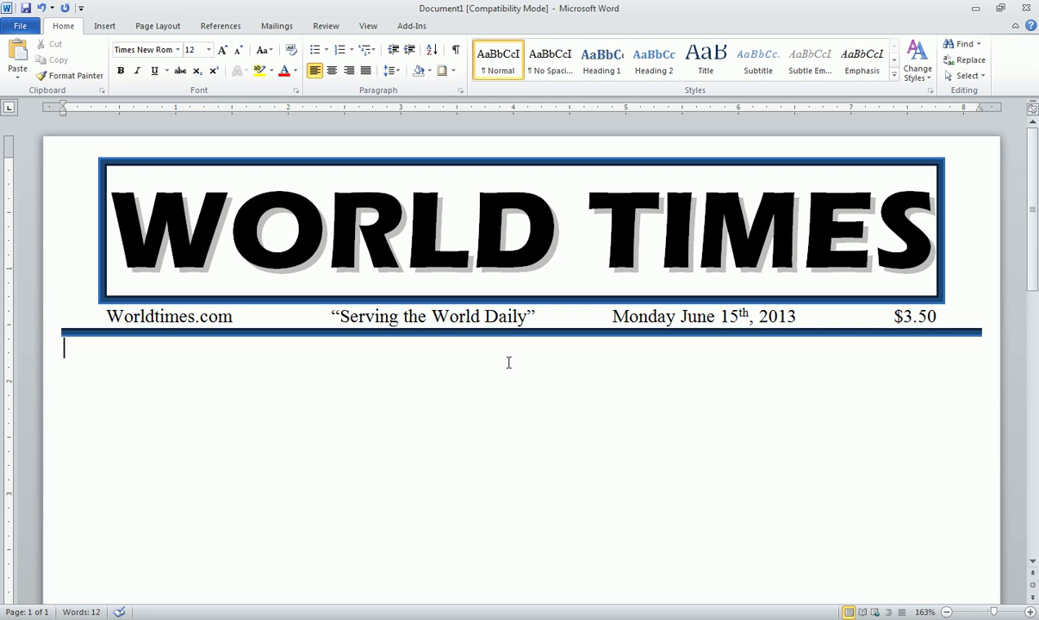
pyautogui.write('BOY L')
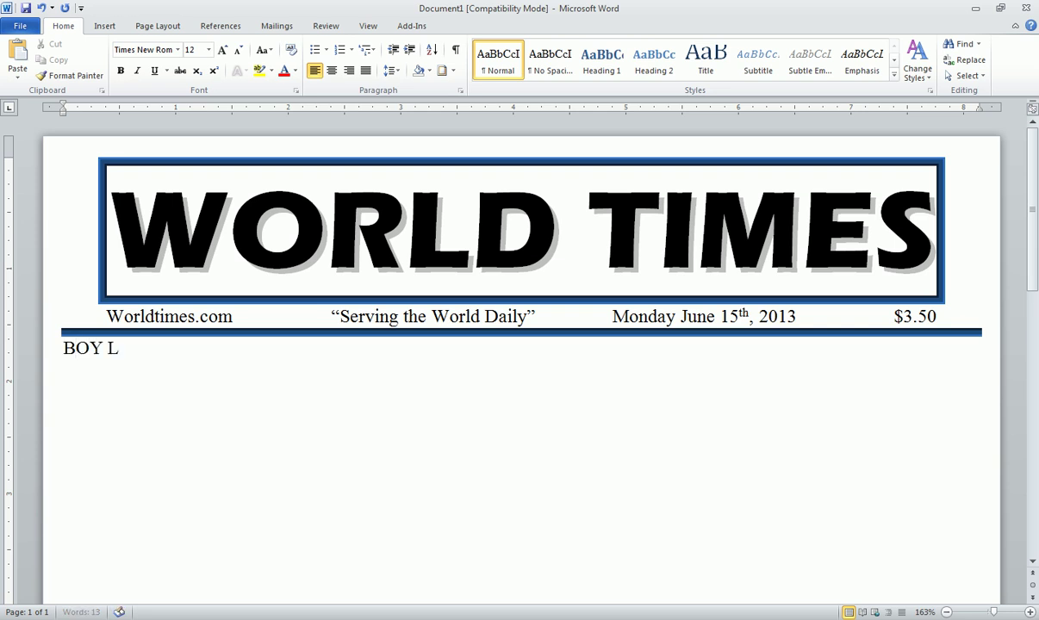
pyautogui.write('OSES')
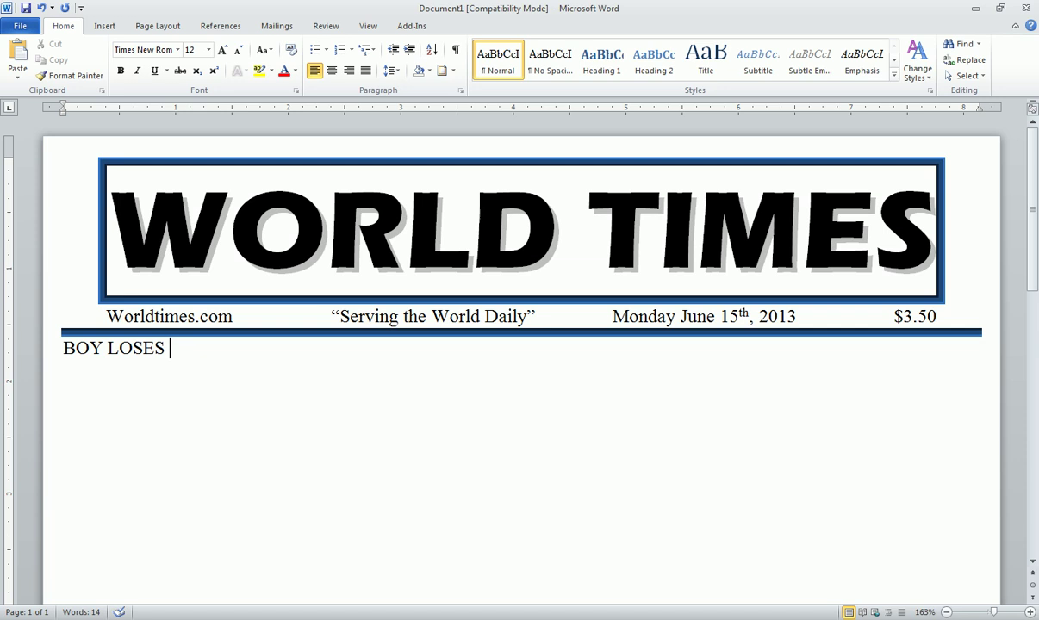
pyautogui.press('BackSpace')
pyautogui.press('BackSpace')
pyautogui.press('BackSpace')
pyautogui.press('BackSpace')
pyautogui.press('BackSpace')
pyautogui.press('BackSpace')
pyautogui.write('ATTACKED BY FISH')
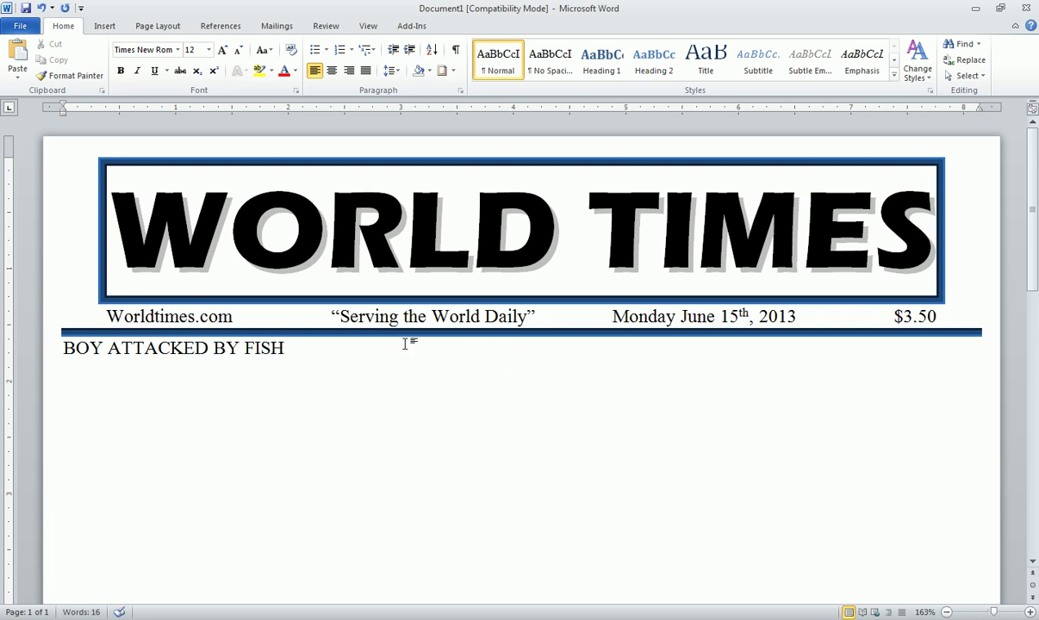
# Center the headline and enlarge its font size to 20.
pyautogui.moveTo(286, 347); pyautogui.dragTo(62, 348)
pyautogui.click(331, 70)
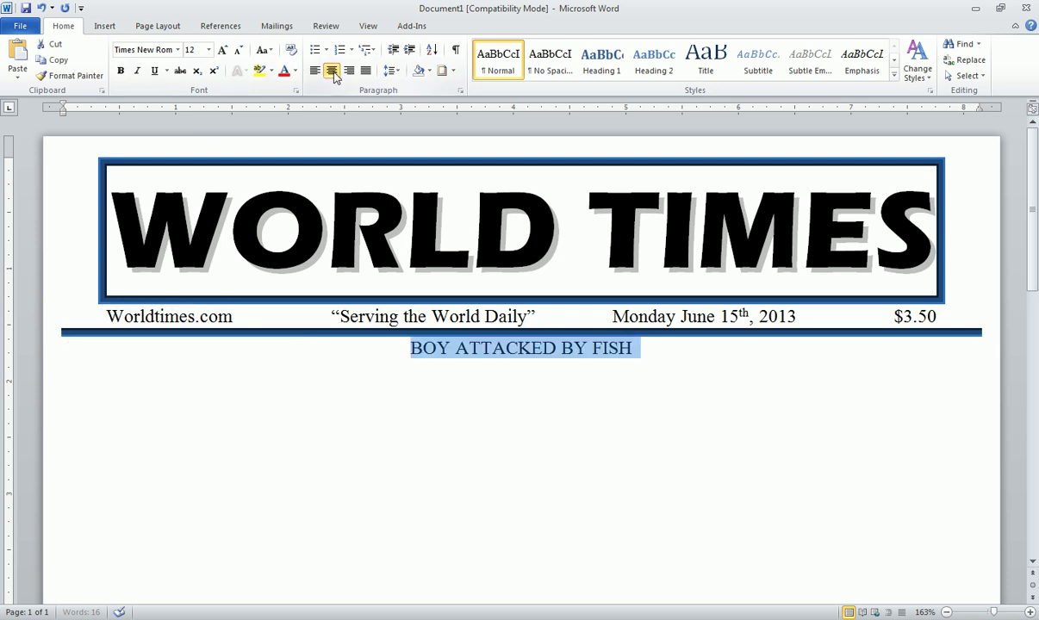
pyautogui.click(222, 50)
pyautogui.click(222, 50)
pyautogui.click(222, 51)
pyautogui.click(223, 51)
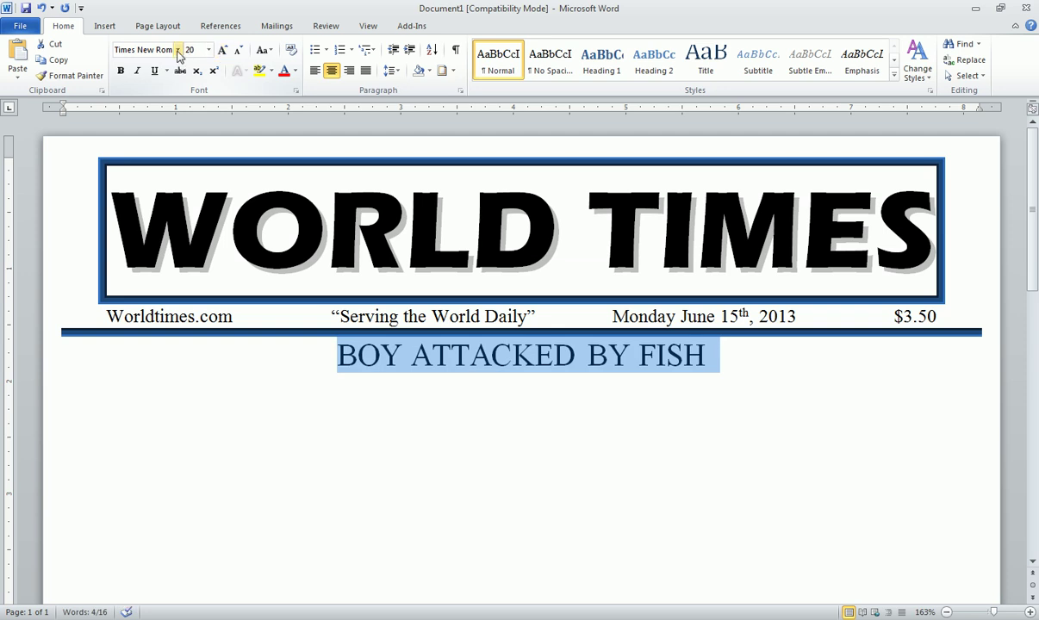
# Change the font of the headline "BOY ATTACKED BY FISH" to Impact.
pyautogui.click(179, 51)
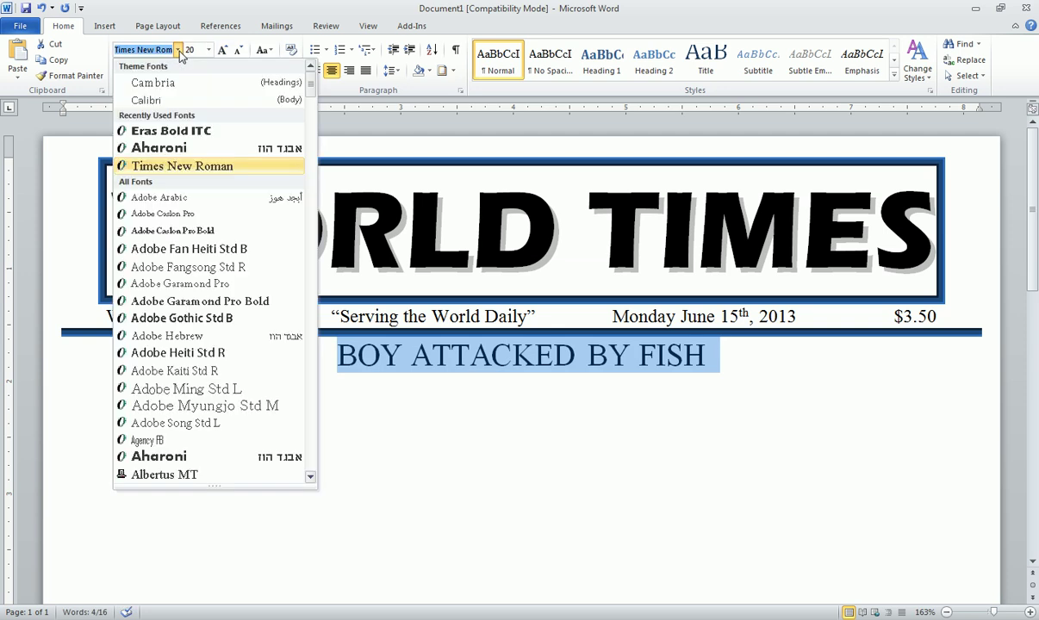
pyautogui.write('i')
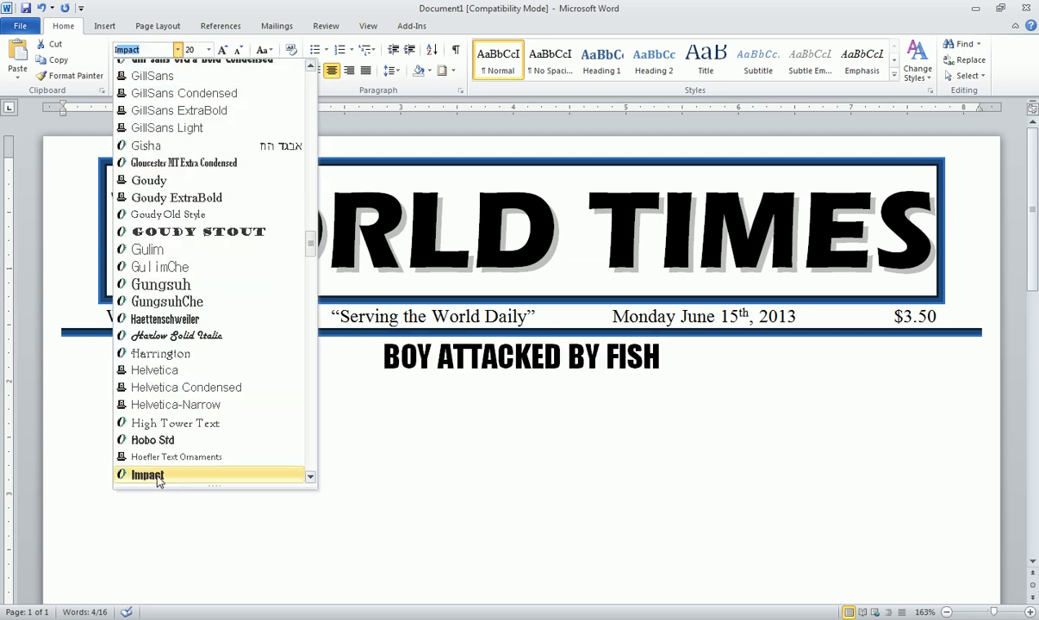
pyautogui.click(158, 477)
# Try enlarging the headline to font size 72, comparing it with size 48.
pyautogui.click(222, 51)
pyautogui.click(223, 51)
pyautogui.click(223, 51)
pyautogui.click(222, 51)
pyautogui.click(223, 51)
pyautogui.click(222, 51)
pyautogui.click(222, 51)
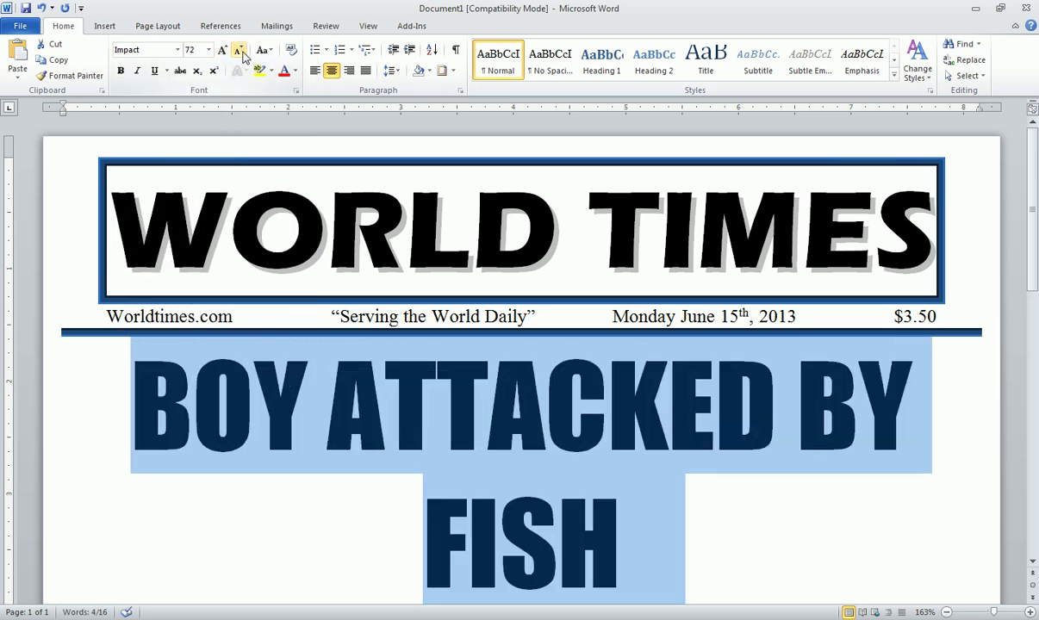
pyautogui.click(239, 51)
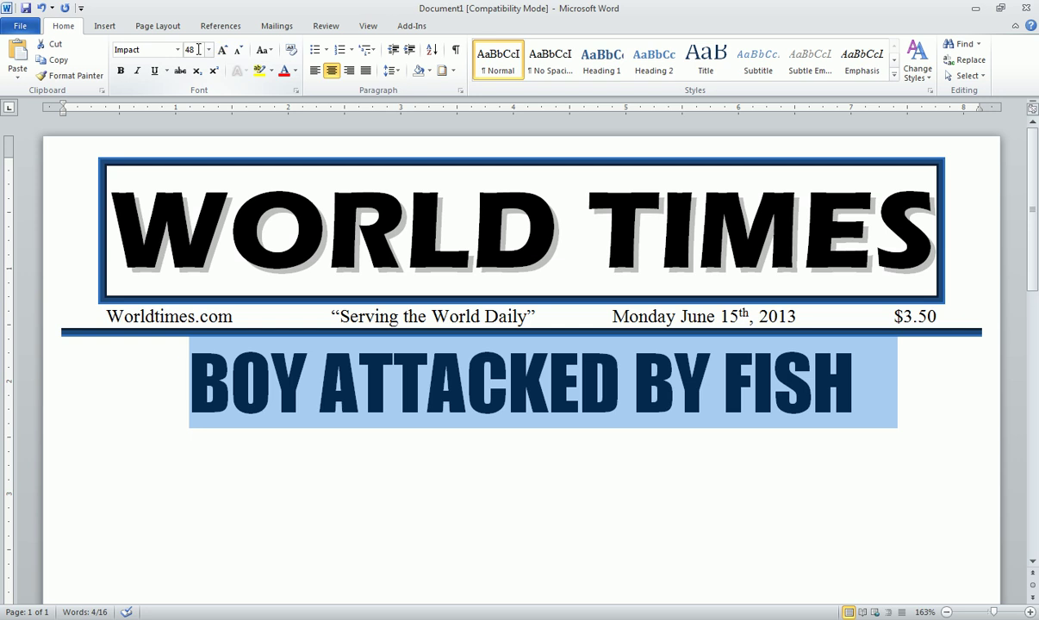
pyautogui.click(222, 51)
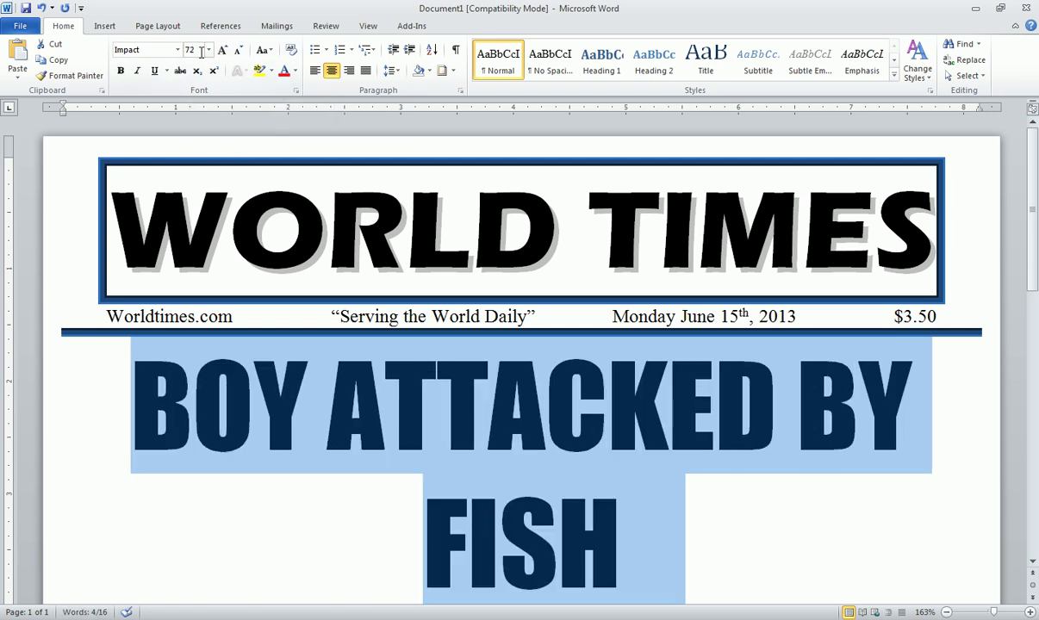
# Try custom font sizes of 60 and 65 on the headline.
pyautogui.click(199, 50)
pyautogui.write('6')
pyautogui.write('0')
pyautogui.press('Return')
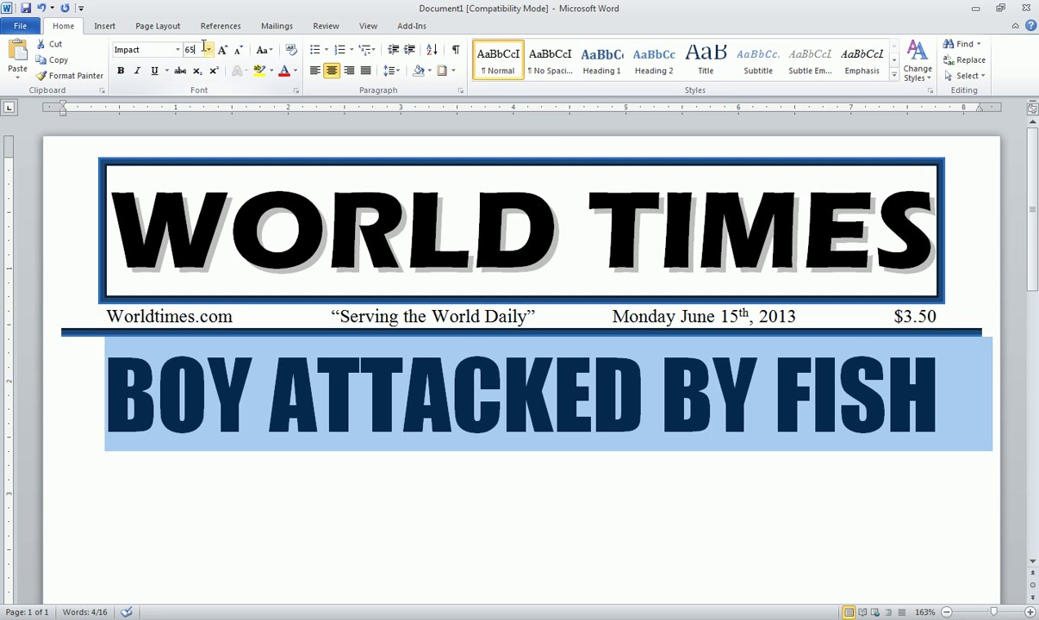
pyautogui.press('Return')
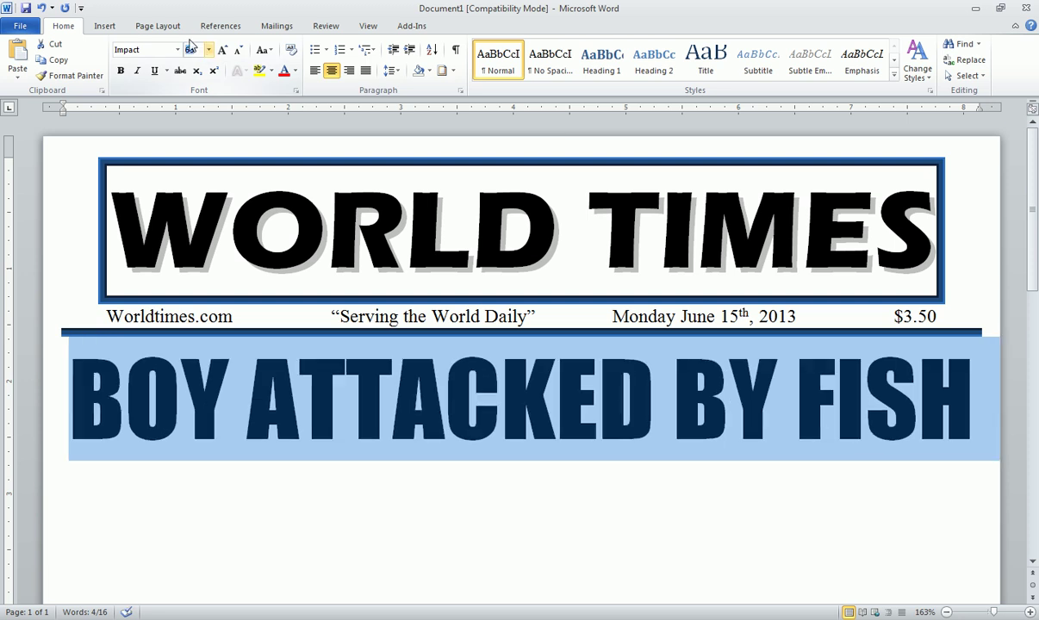
# Try a slightly larger headline, entering a font size of 66.
pyautogui.hotkey('ctrl', ']')
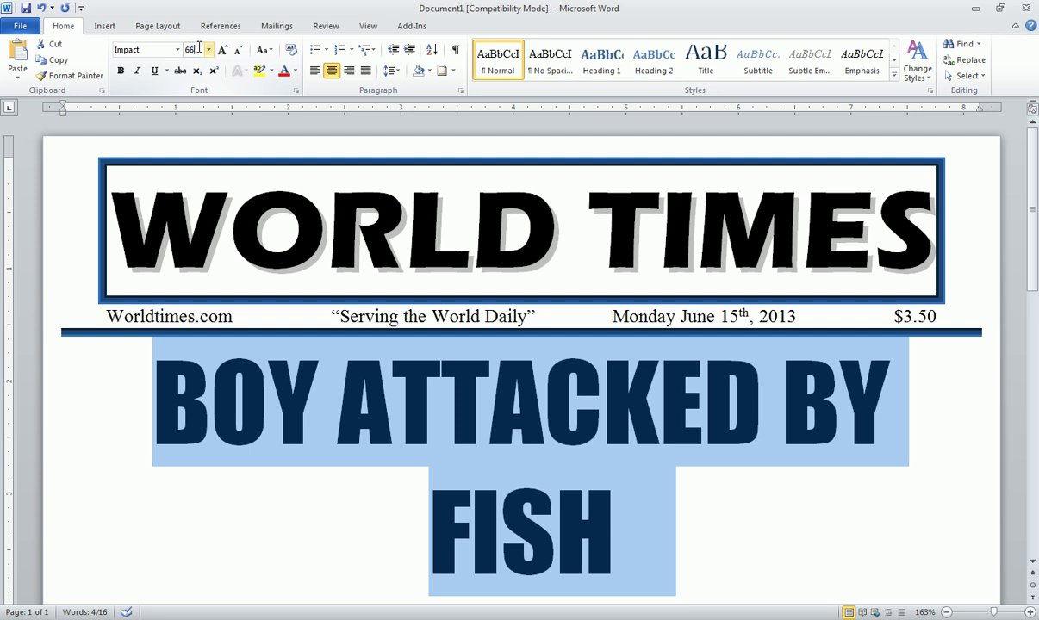
pyautogui.click(198, 48)
pyautogui.write('66')
pyautogui.press('Return')
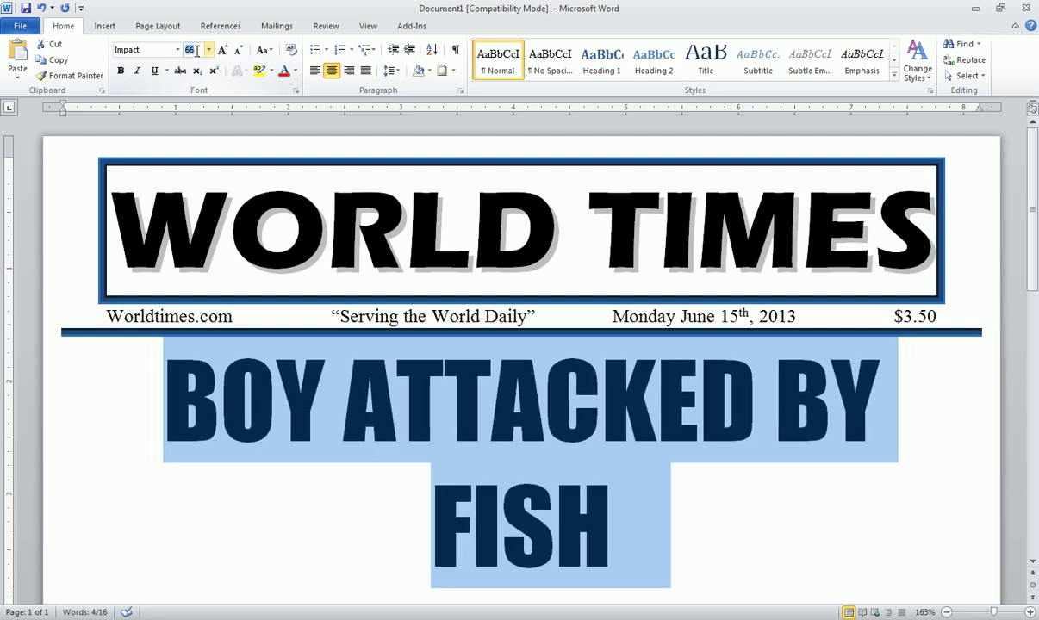
# Set the headline's font size to 65 and deselect the text.
pyautogui.click(197, 50)
pyautogui.write('65')
pyautogui.press('Return')
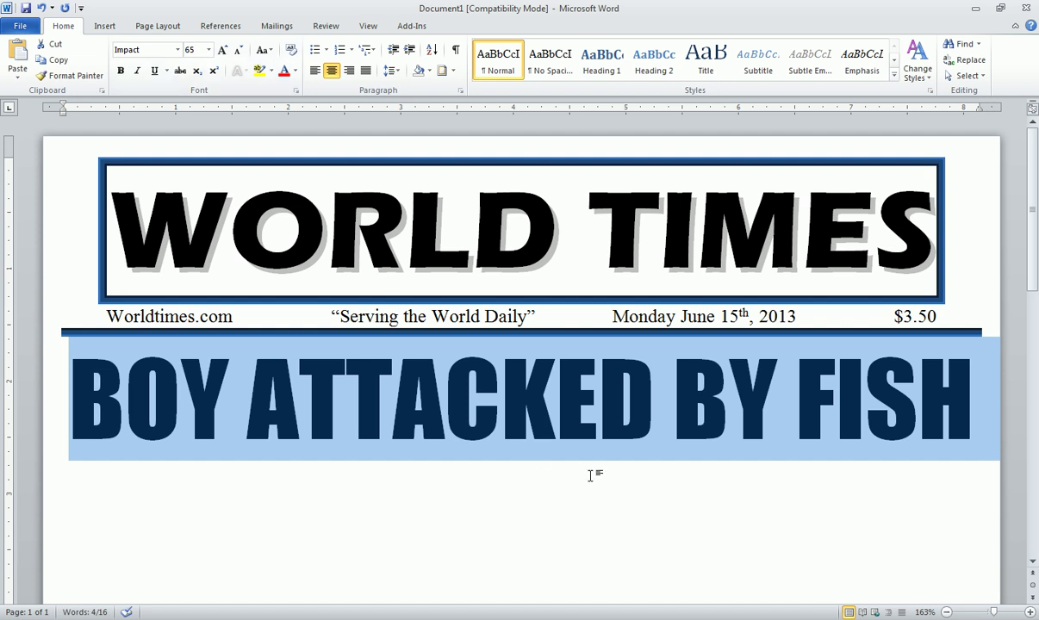
pyautogui.click(601, 476)
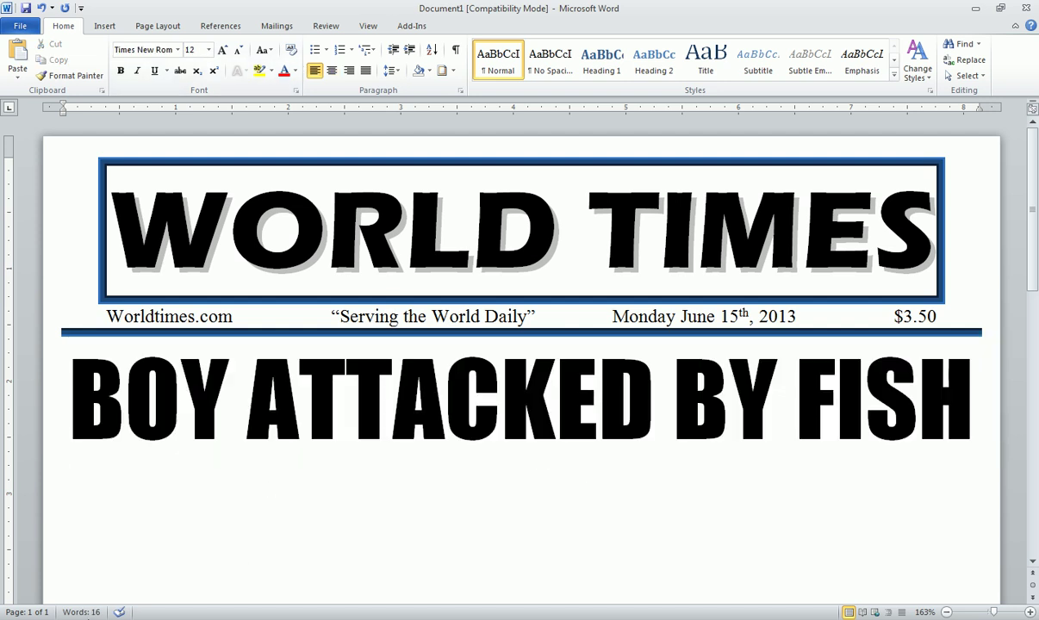